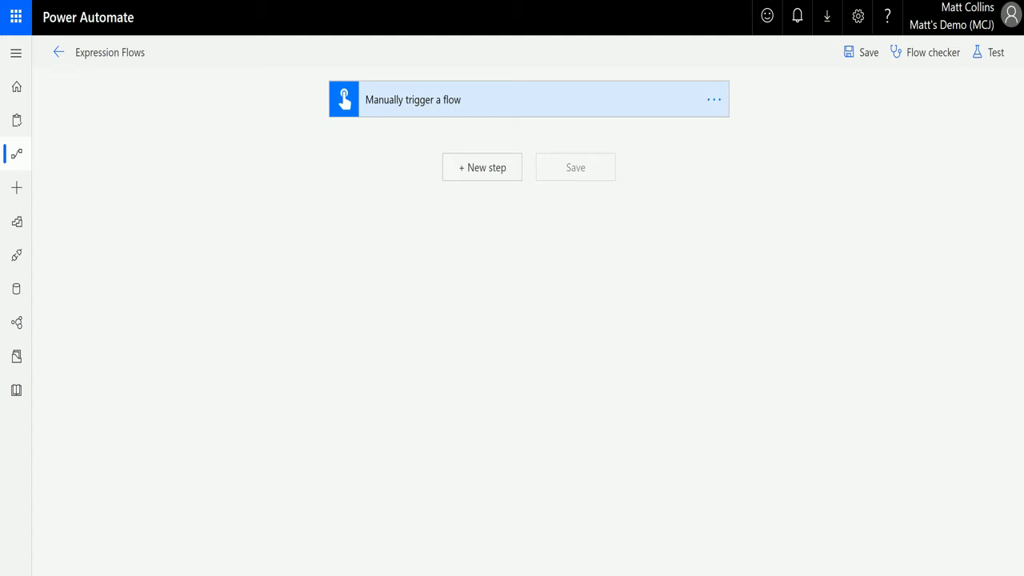
- Expand the manual trigger to show its text inputs and add a Compose data operation as the following action
click(539, 103)
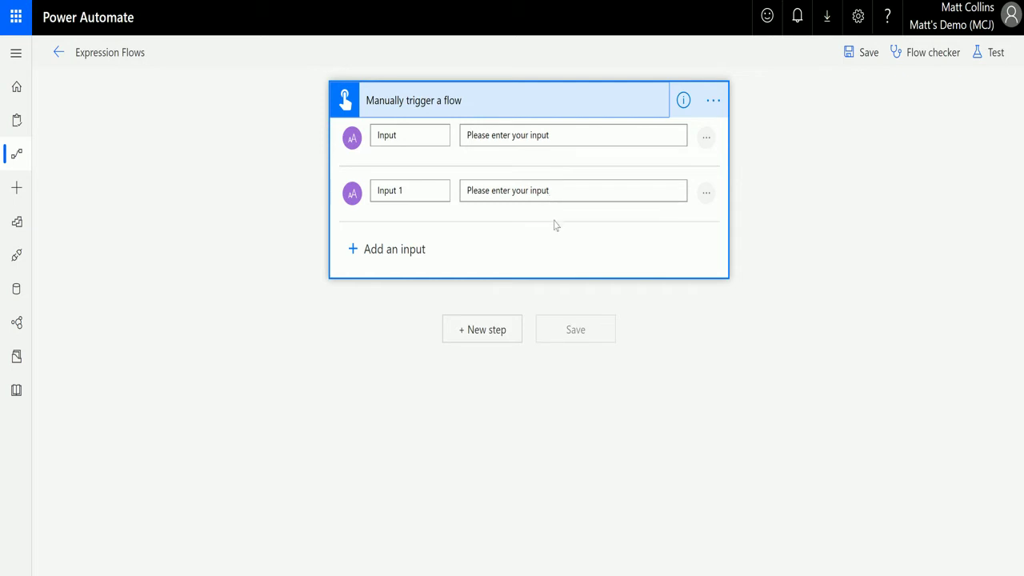
click(499, 332)
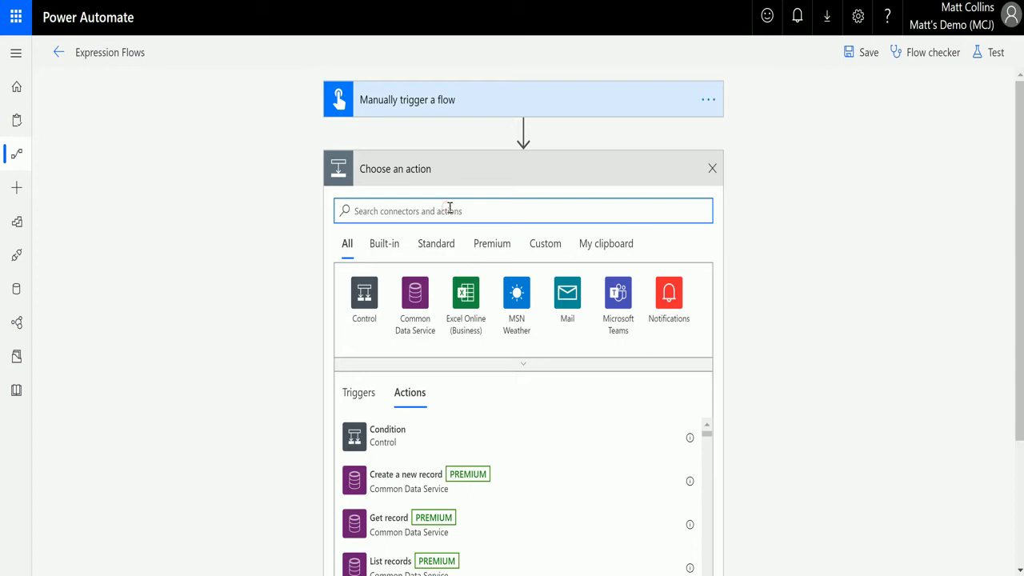
text(compose)
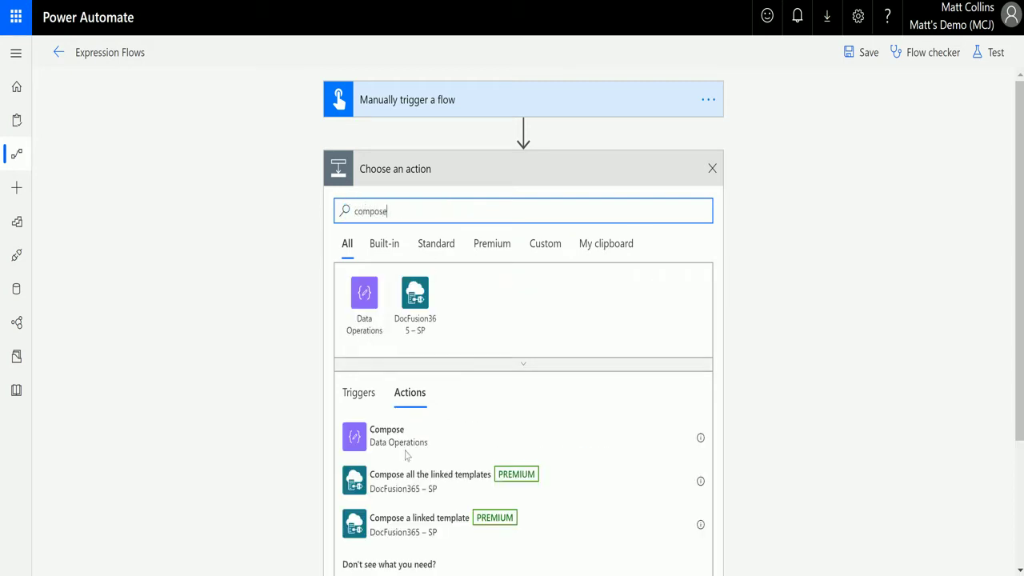
click(395, 437)
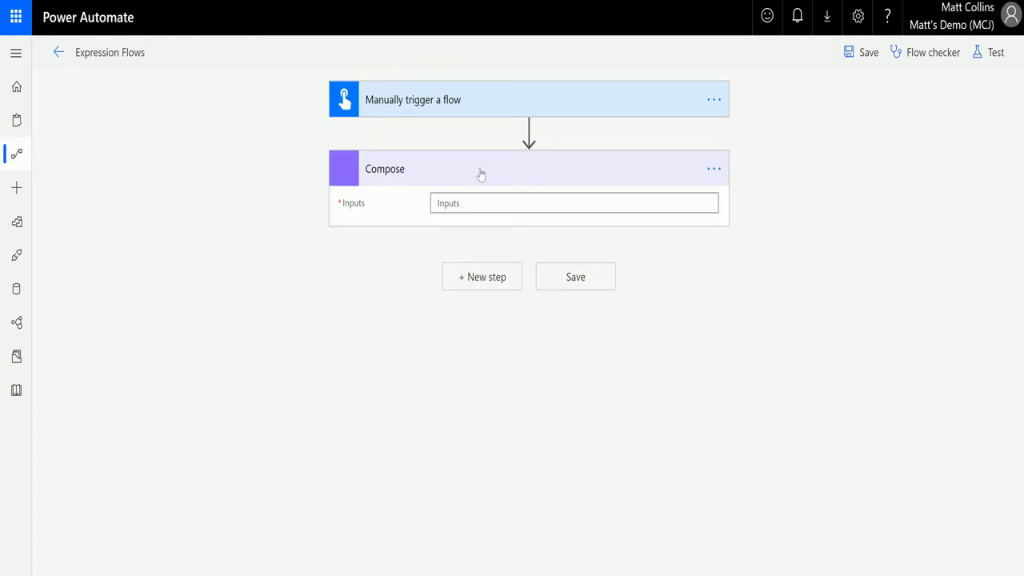
- Begin a concat expression for the Compose inputs with the string 'Text' followed by a single-space string ' '
click(467, 206)
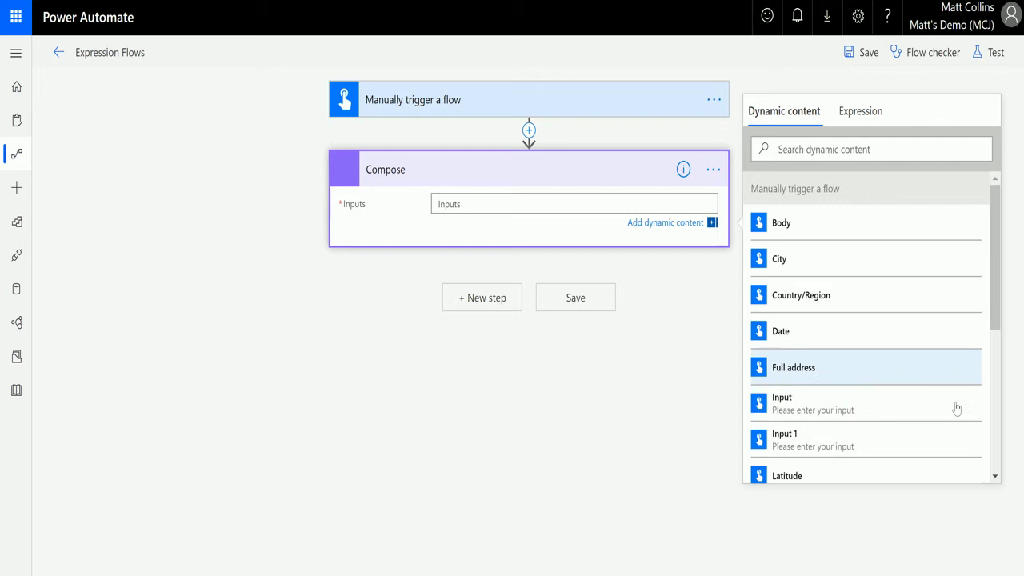
click(864, 113)
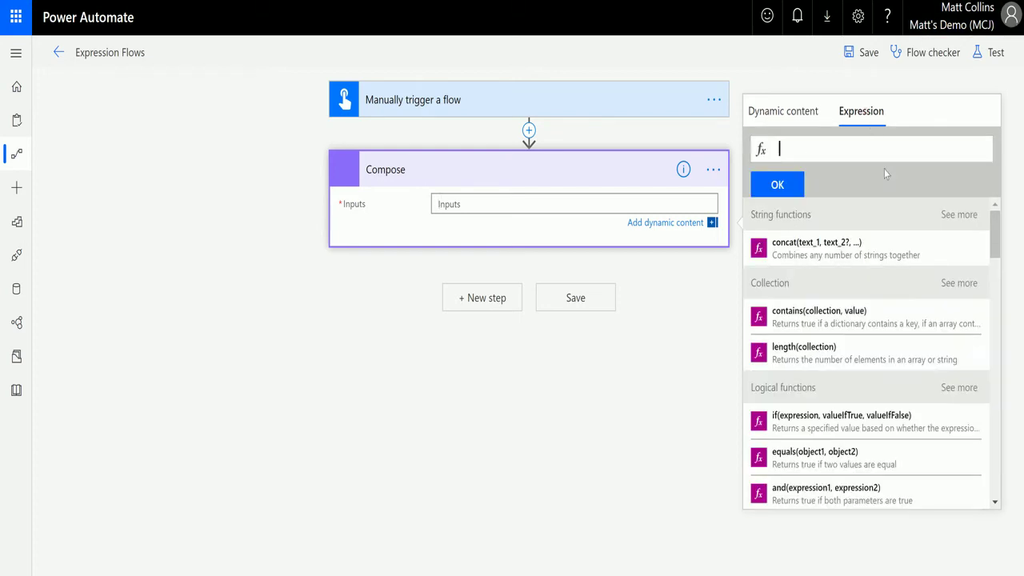
click(818, 253)
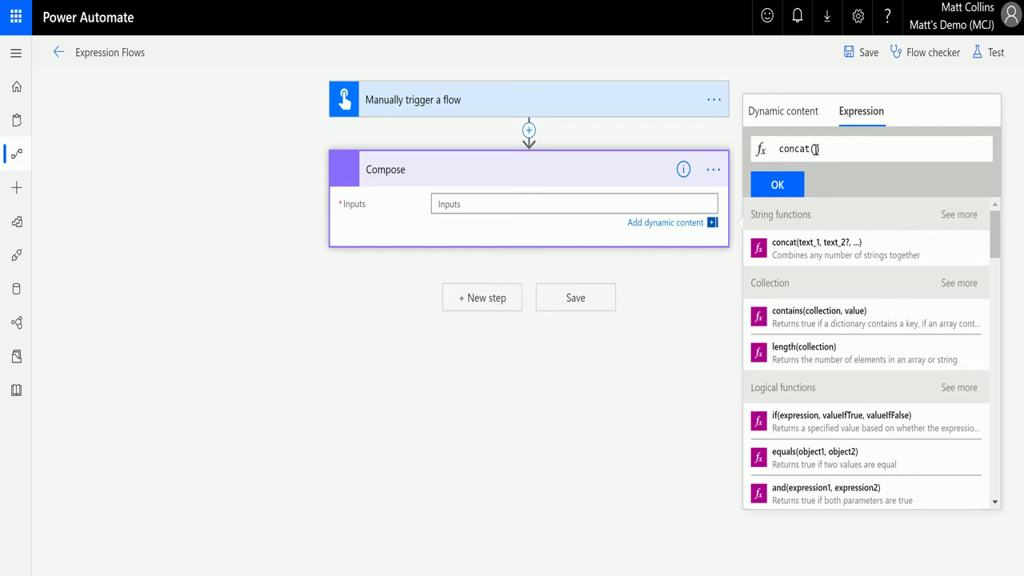
text('')
text(Text)
text(,)
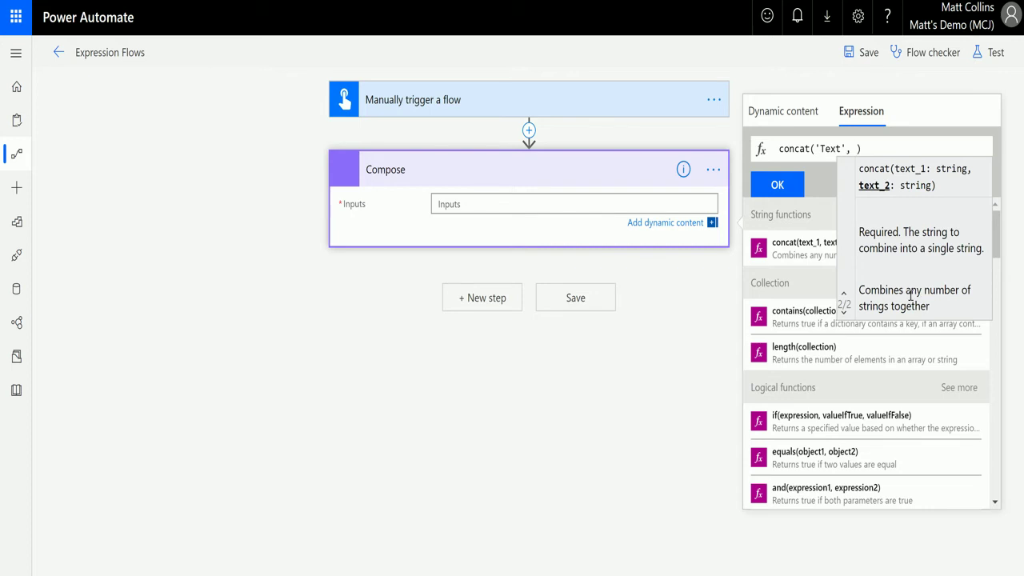
click(853, 148)
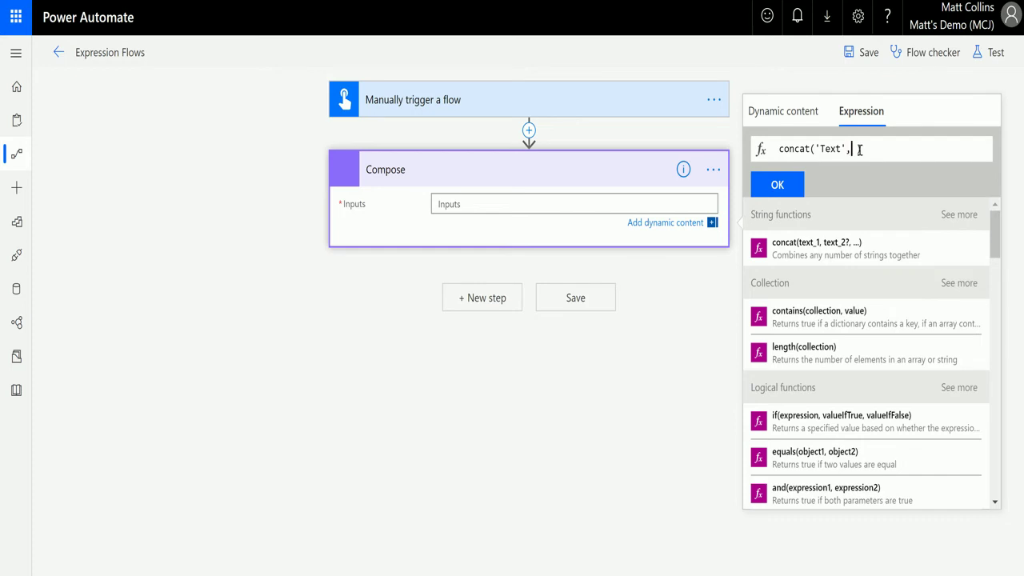
text(' ',)
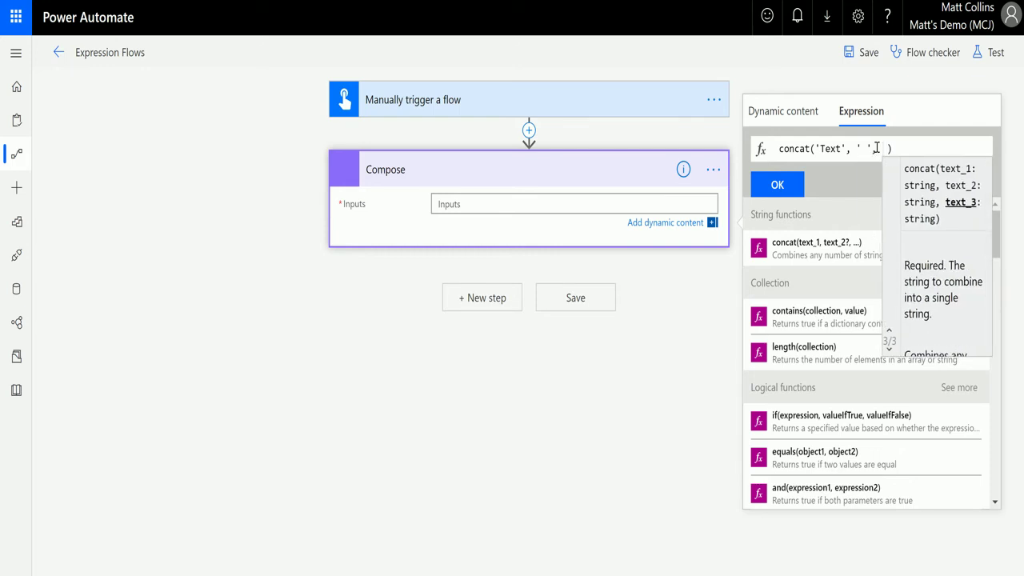
- Add the trigger's Input and Input 1 values as the third and fourth arguments of the concat expression
click(788, 120)
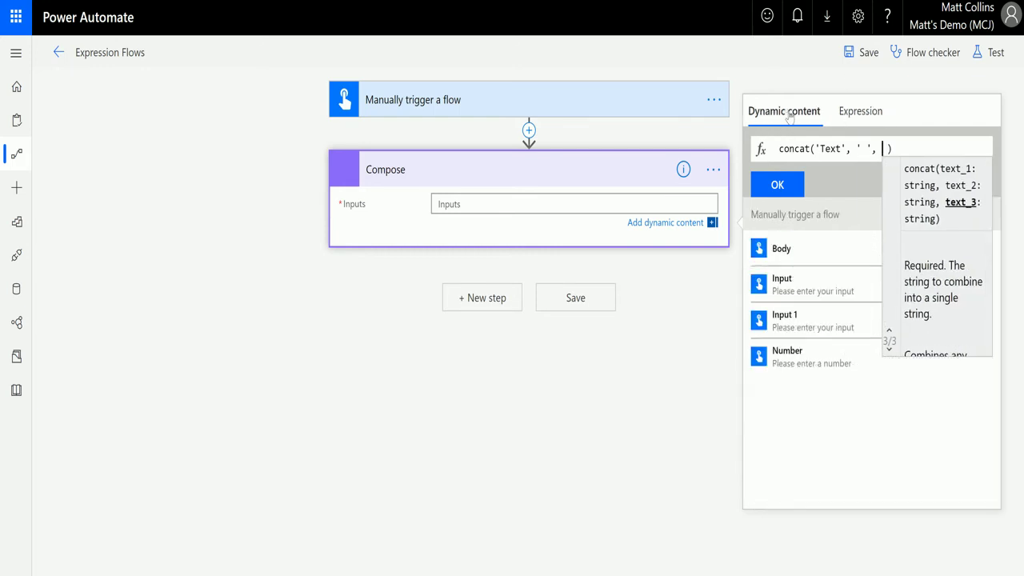
click(808, 293)
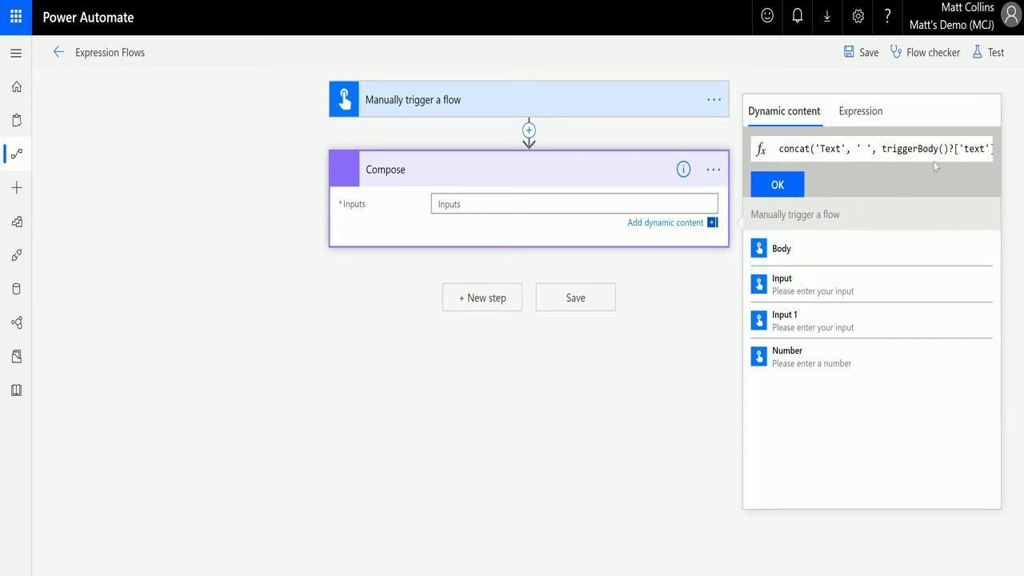
text(,)
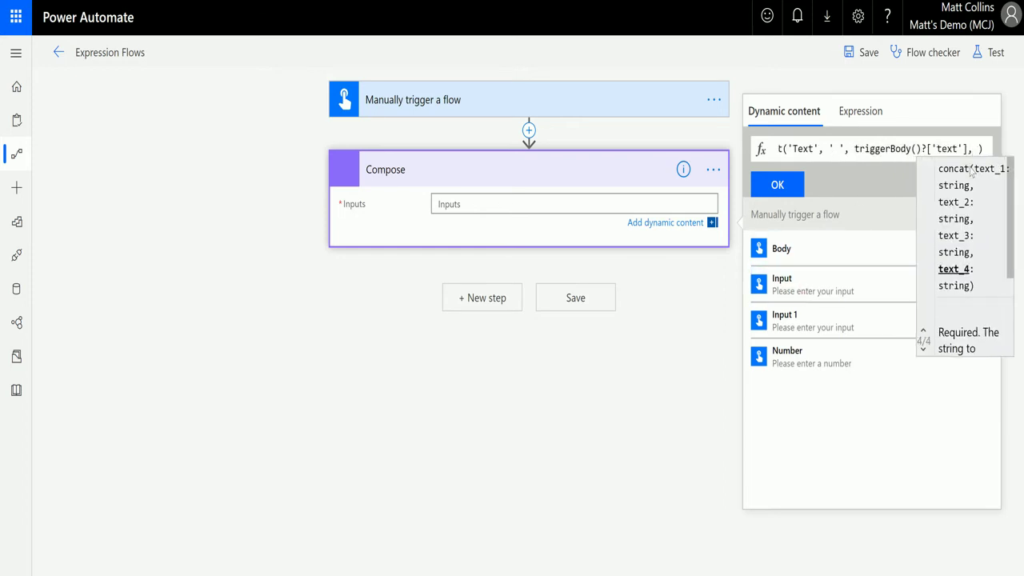
click(825, 280)
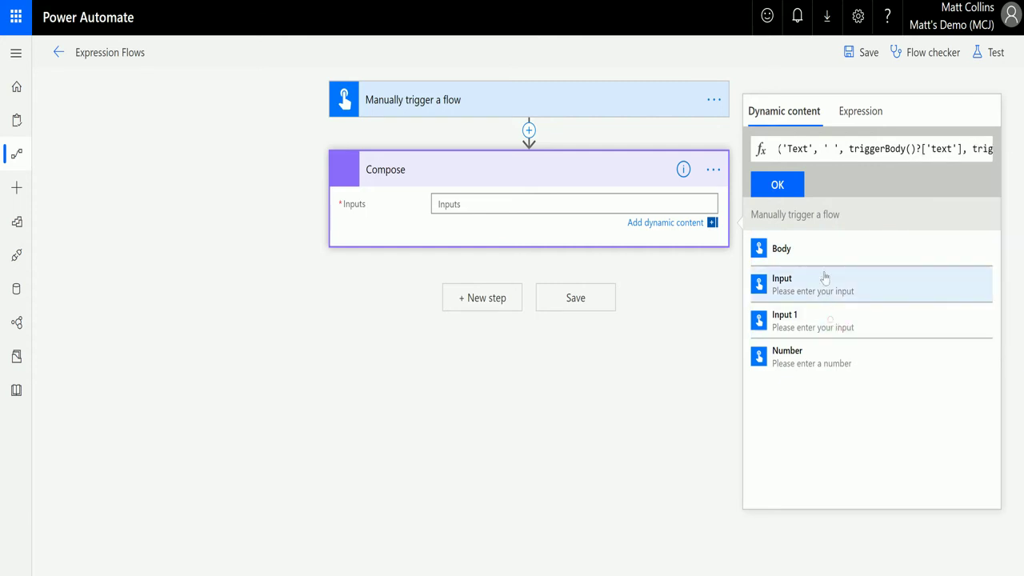
- Remove the stray space before the closing parenthesis of the concat expression
click(978, 153)
key(Right)
key(Right)
key(Right)
key(Right)
key(Right)
key(Right)
key(Right)
key(Right)
key(Right)
key(Right)
key(Right)
key(Right)
key(Right)
key(Right)
key(Right)
key(Right)
key(Right)
key(Right)
key(Right)
key(Right)
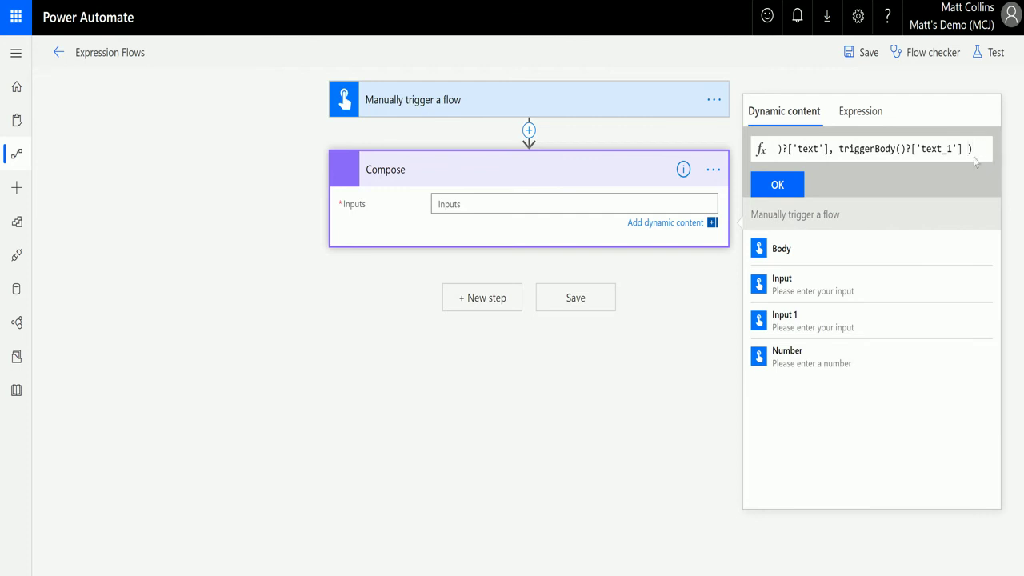
key(BackSpace)
- Change the first concat string to 'Test Text' and insert the finished expression into the Compose inputs
key(Left)
key(Left)
key(Left)
key(Left)
key(Left)
key(Left)
key(Left)
key(Left)
key(Left)
key(Left)
key(Left)
key(Left)
key(Left)
key(Left)
key(Left)
key(Left)
key(Left)
key(Left)
key(Left)
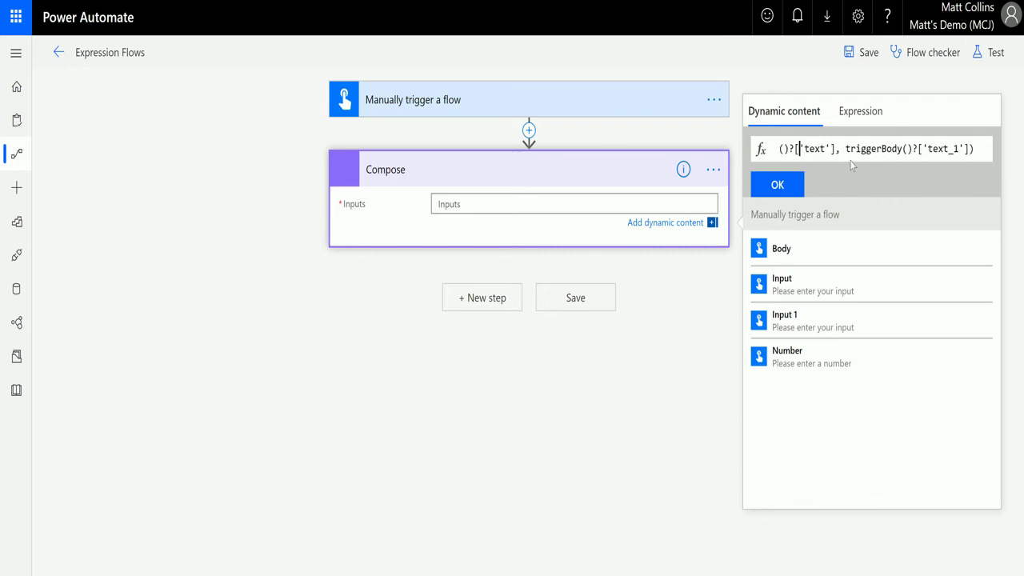
key(Left)
key(Left)
key(Left)
key(Left)
key(Left)
key(Left)
key(Left)
key(Left)
text(, ' ')
key(Left)
key(Left)
key(Left)
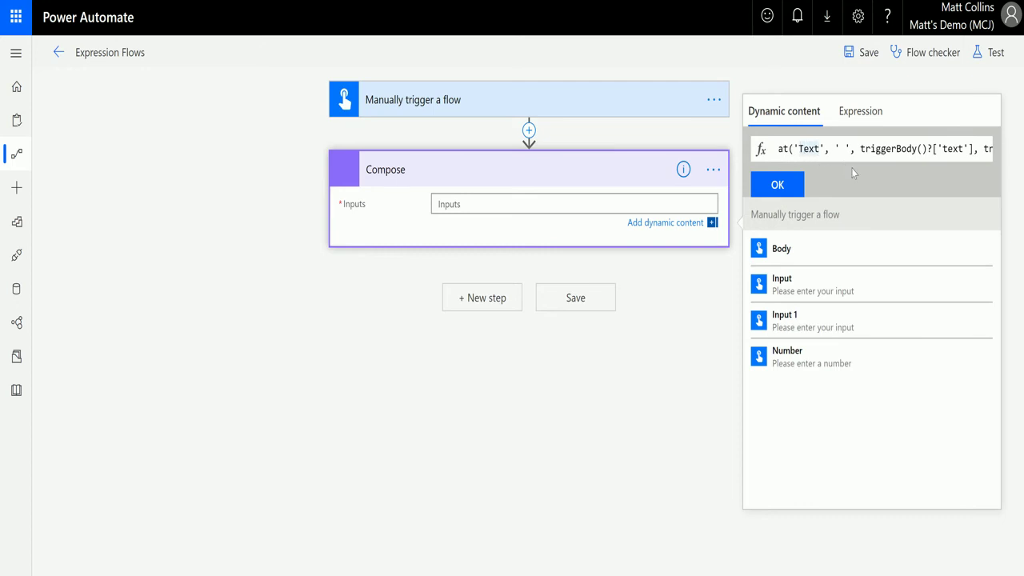
key(Delete)
key(Delete)
text(st )
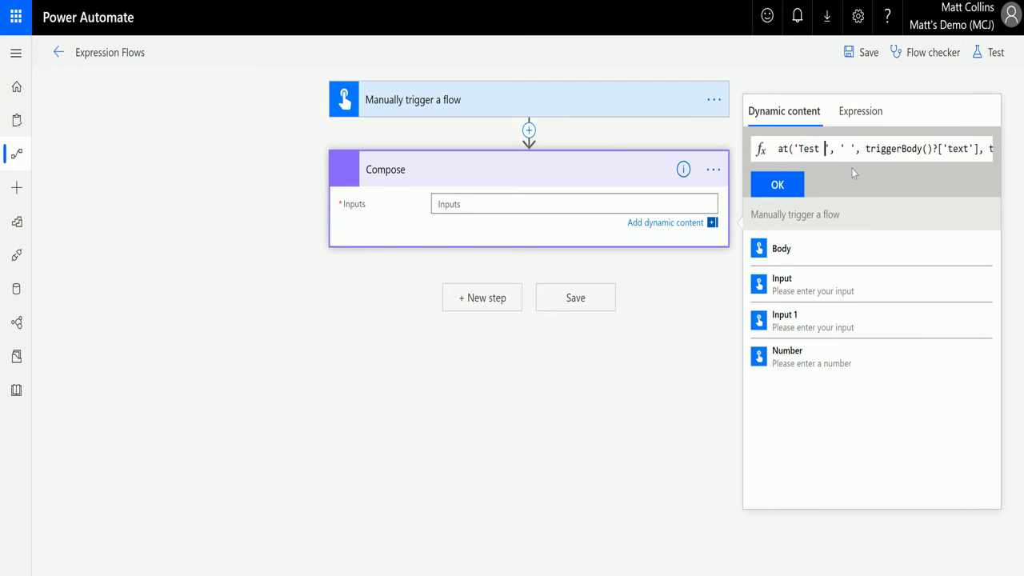
text(Text)
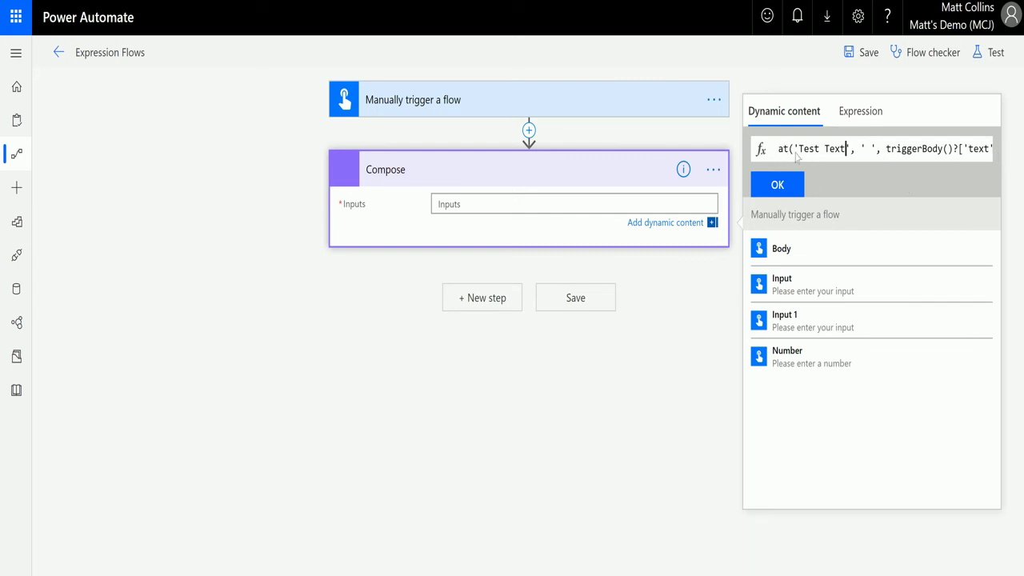
click(778, 185)
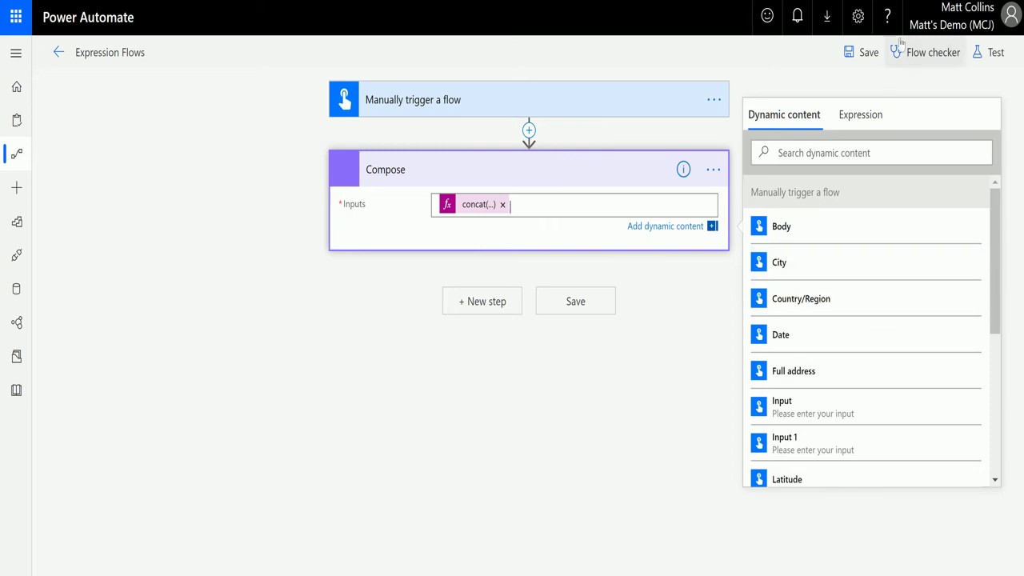
- Save the flow and start a test in which the trigger action is performed manually
click(995, 53)
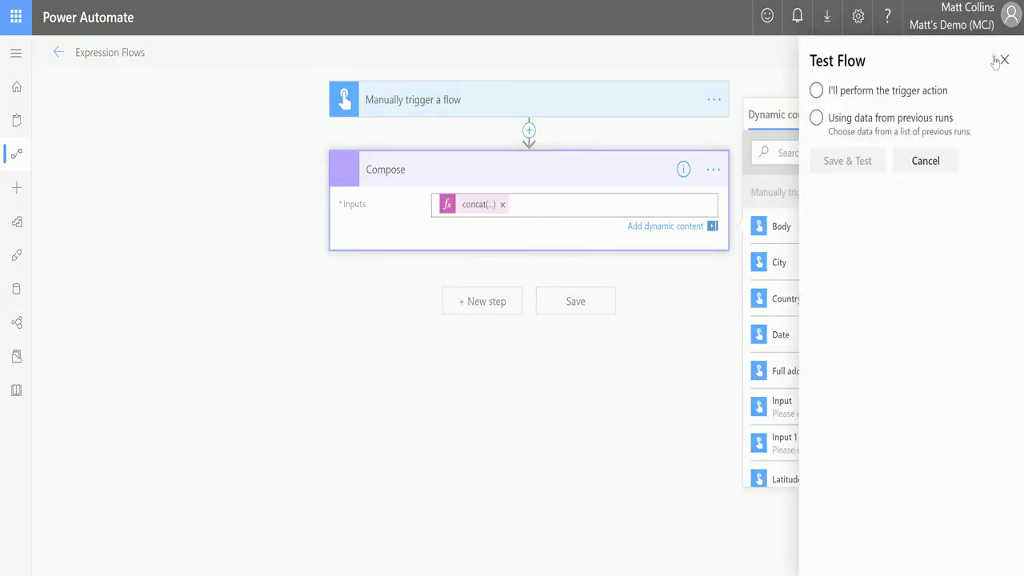
click(816, 92)
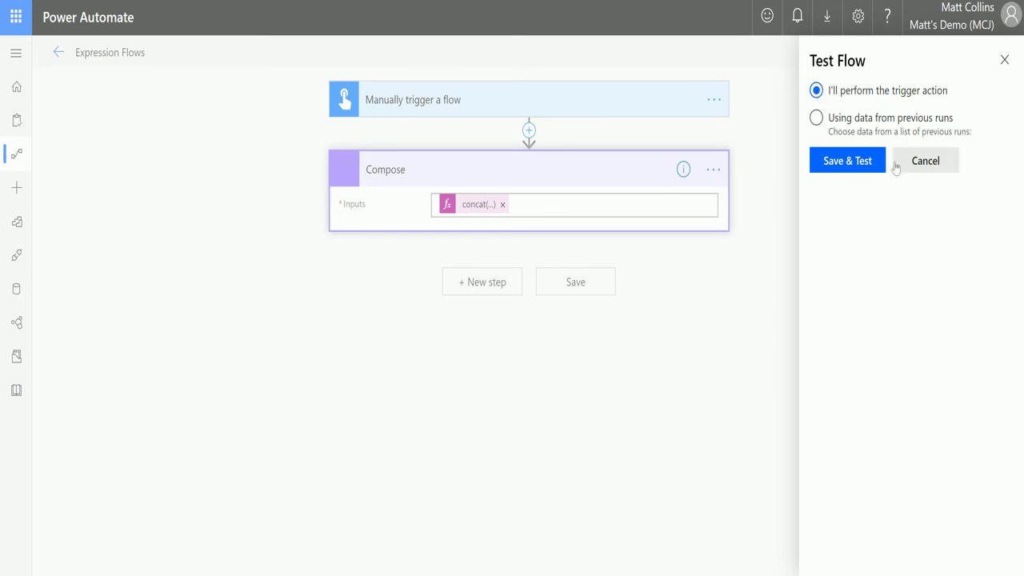
click(853, 163)
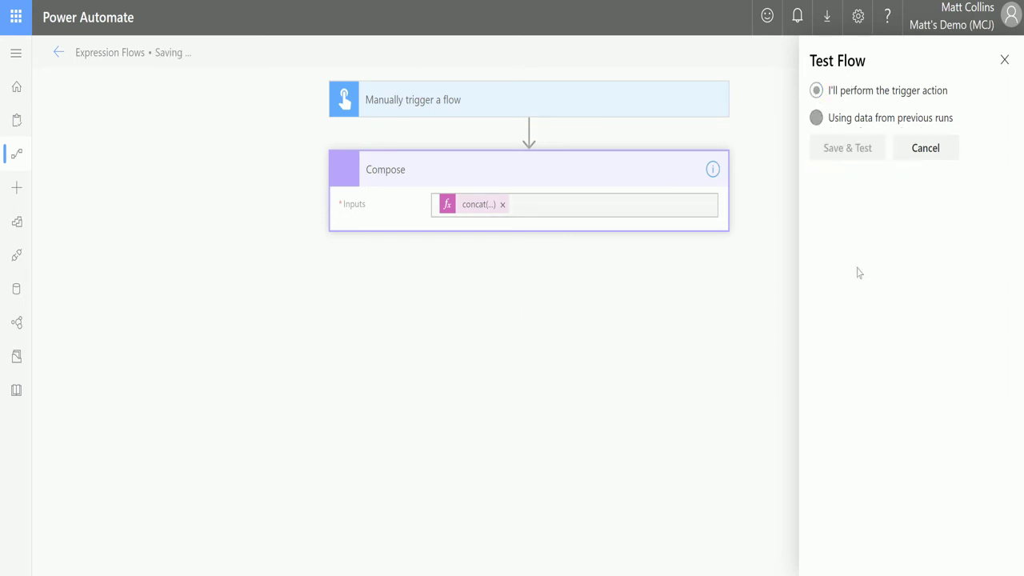
- Run the flow with Input "I'm having a great day" and Input 1 "me too", and examine the Compose result
click(909, 181)
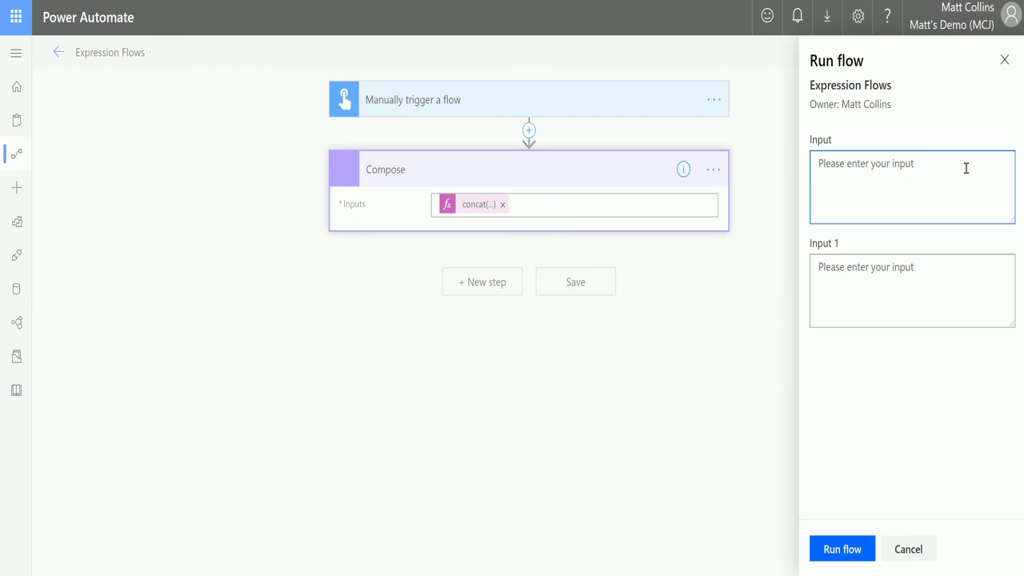
text(I'm having a great day)
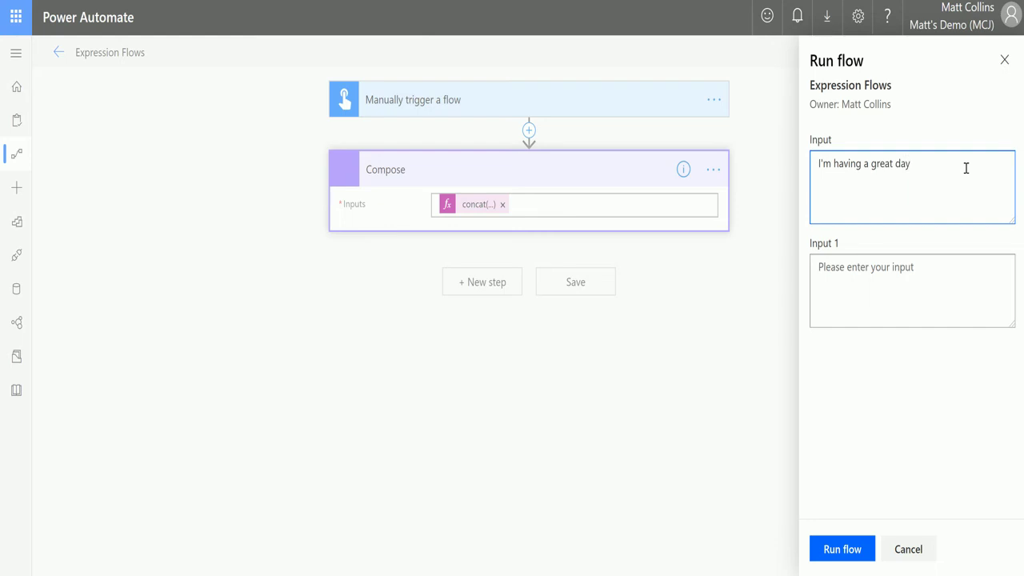
click(922, 255)
text(m)
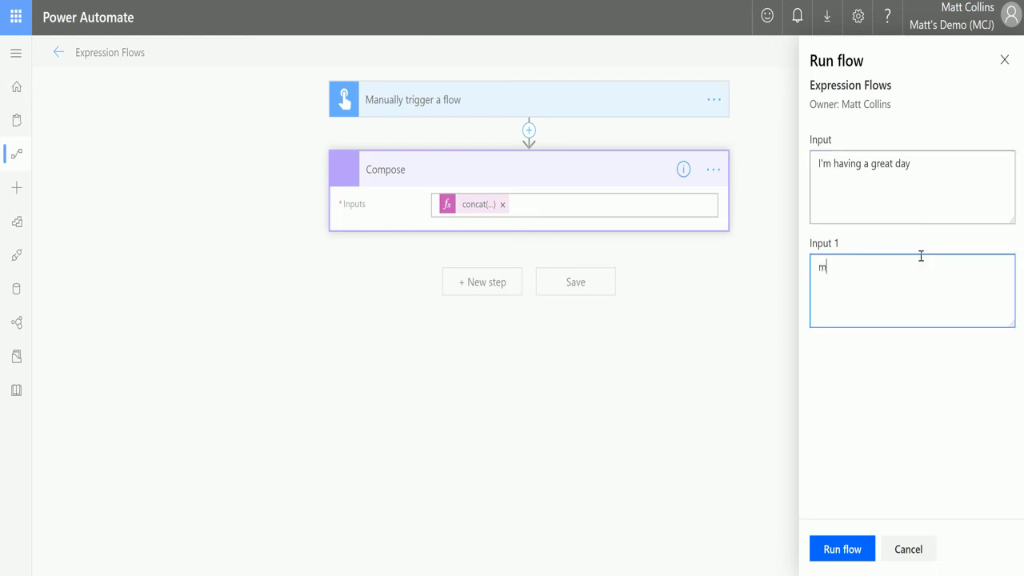
text(e too)
click(844, 550)
click(847, 550)
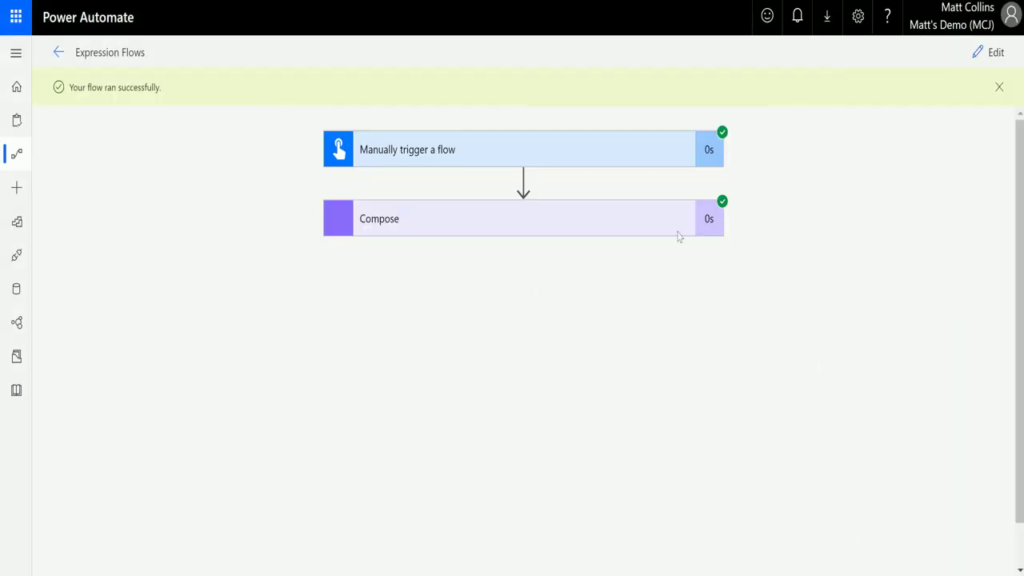
click(508, 222)
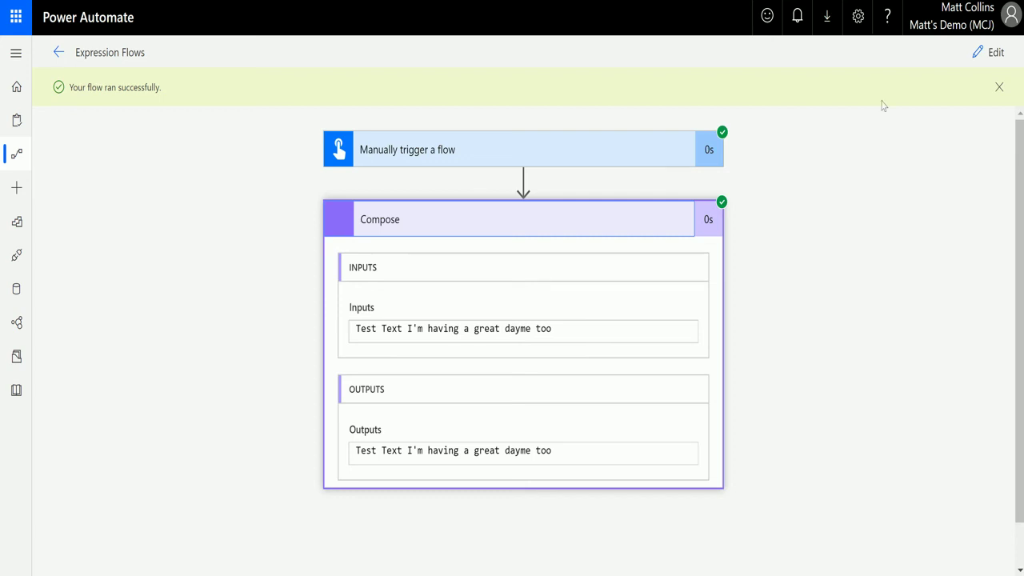
- Edit the Compose action's concat expression, adding a ' ' string argument between the two triggerBody() values, and update it
click(995, 54)
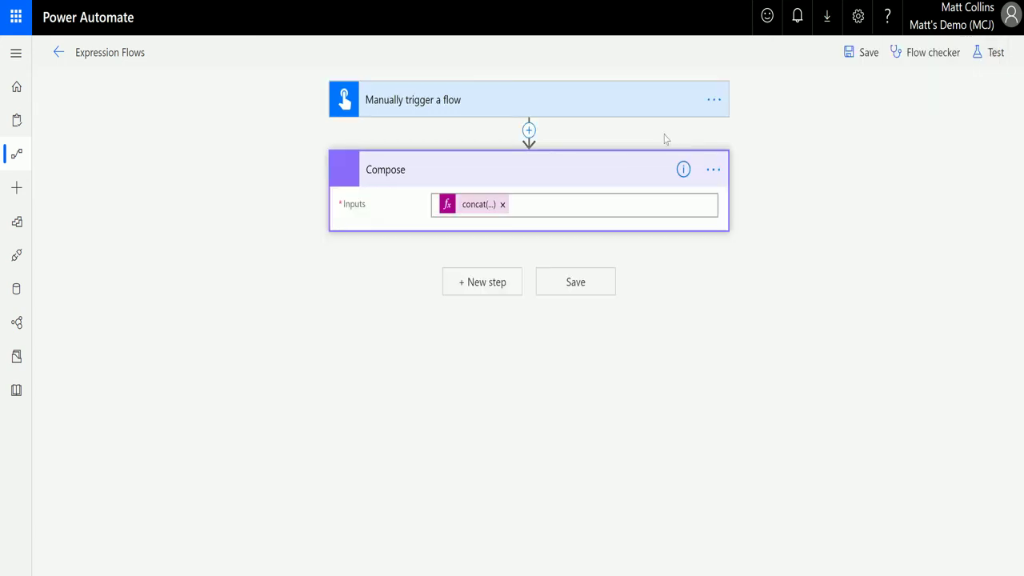
click(475, 206)
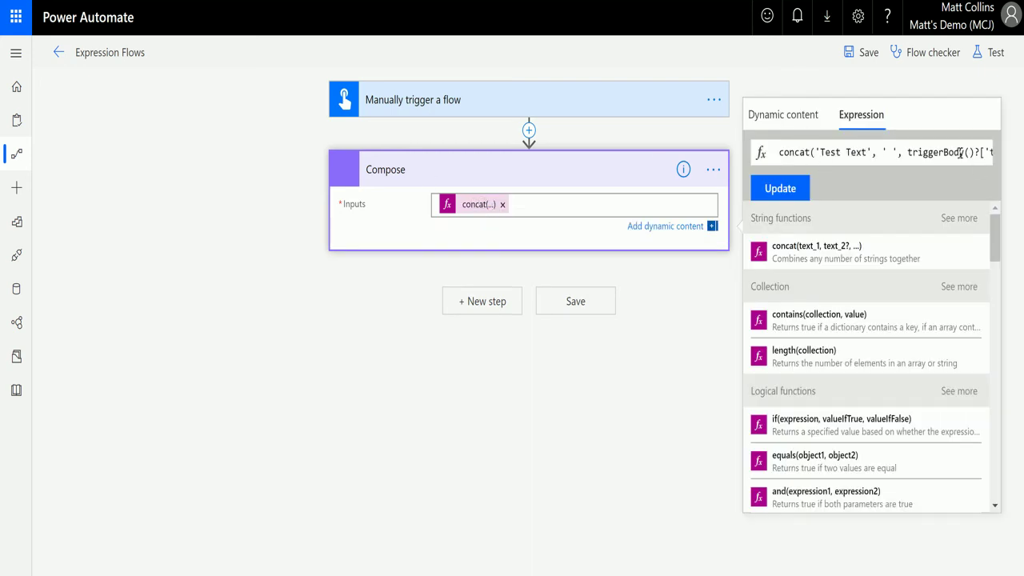
drag(970, 156, 992, 153)
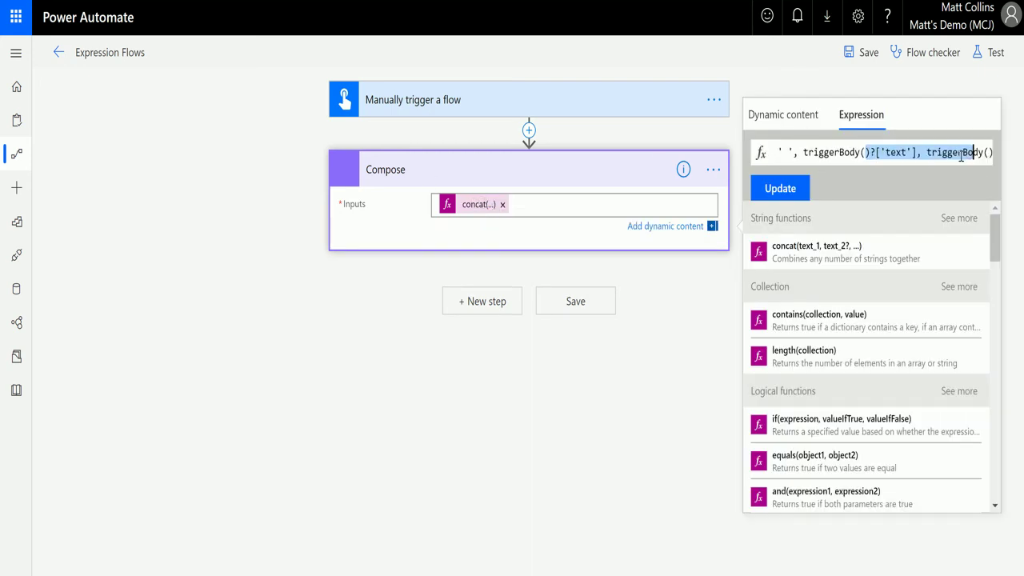
click(962, 156)
click(925, 153)
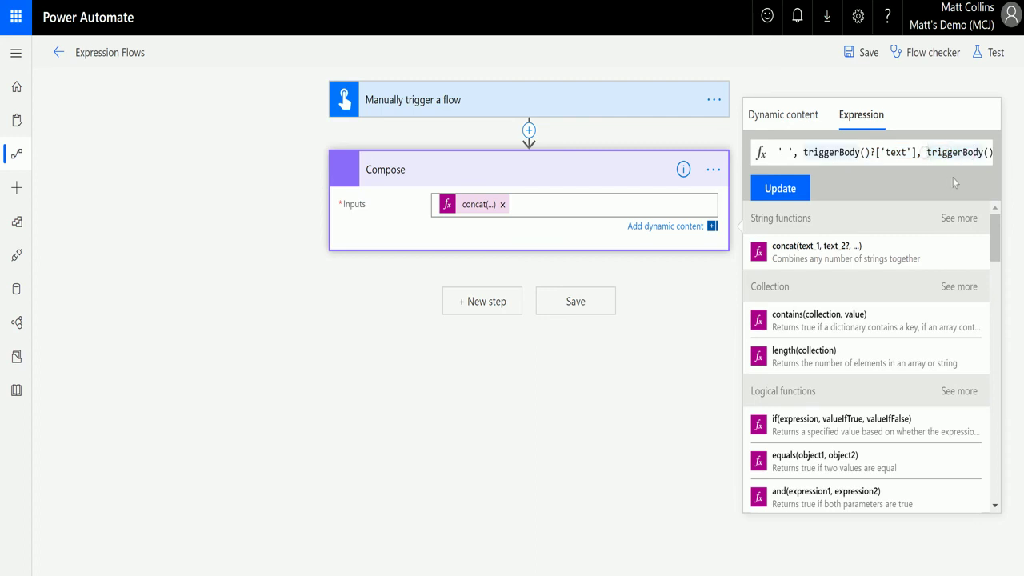
text(,)
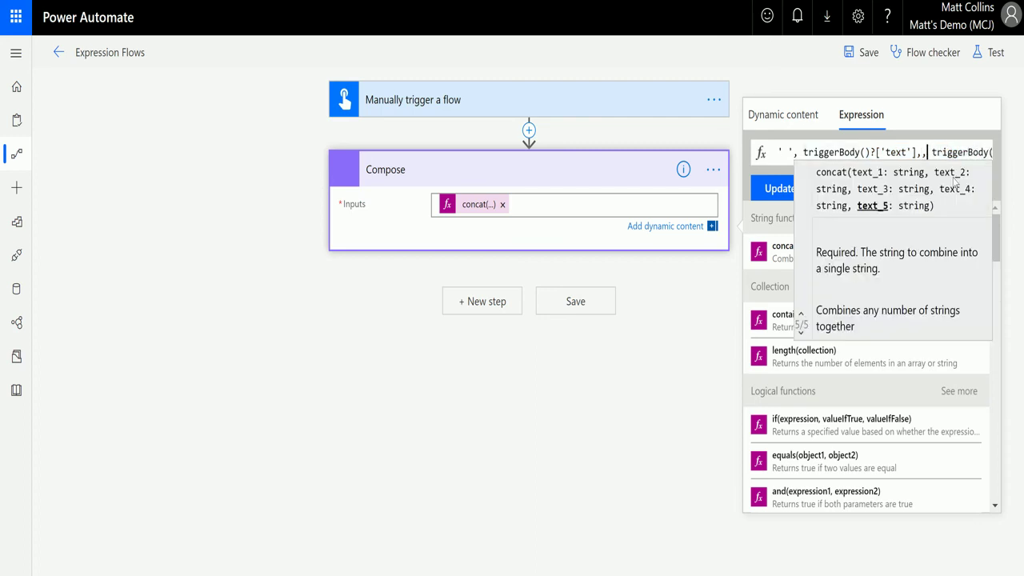
key(BackSpace)
text(')
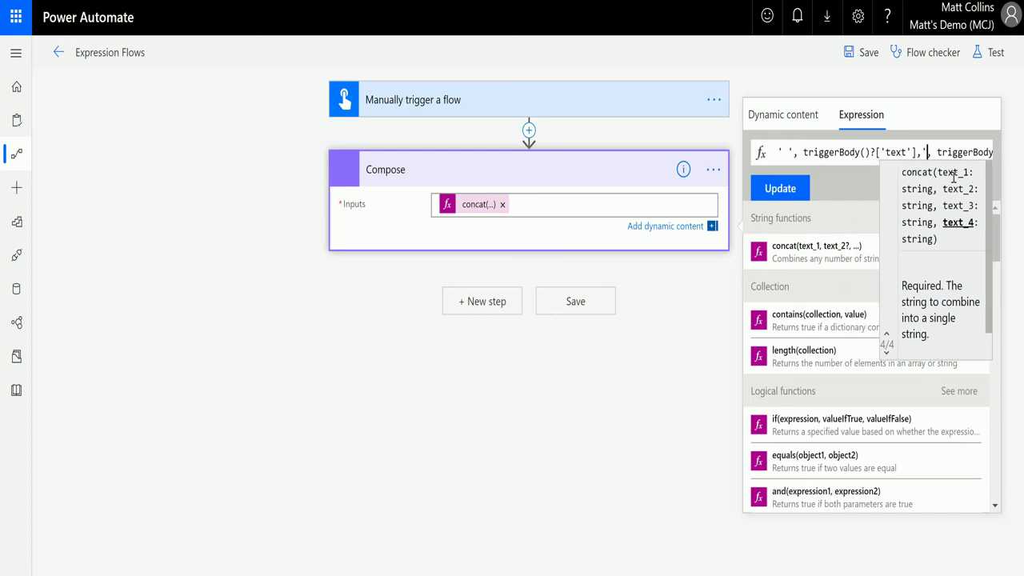
text( ')
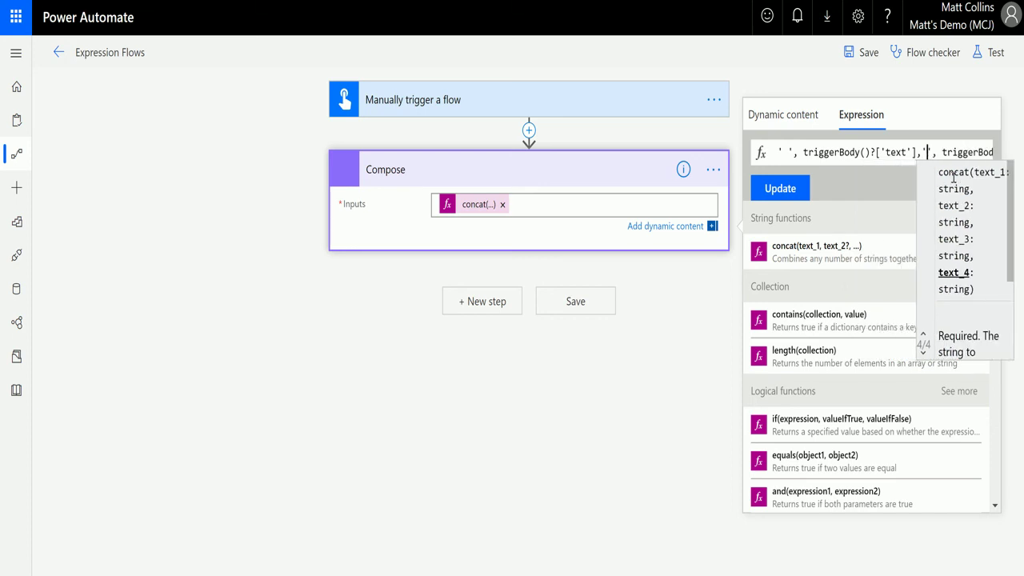
key(Right)
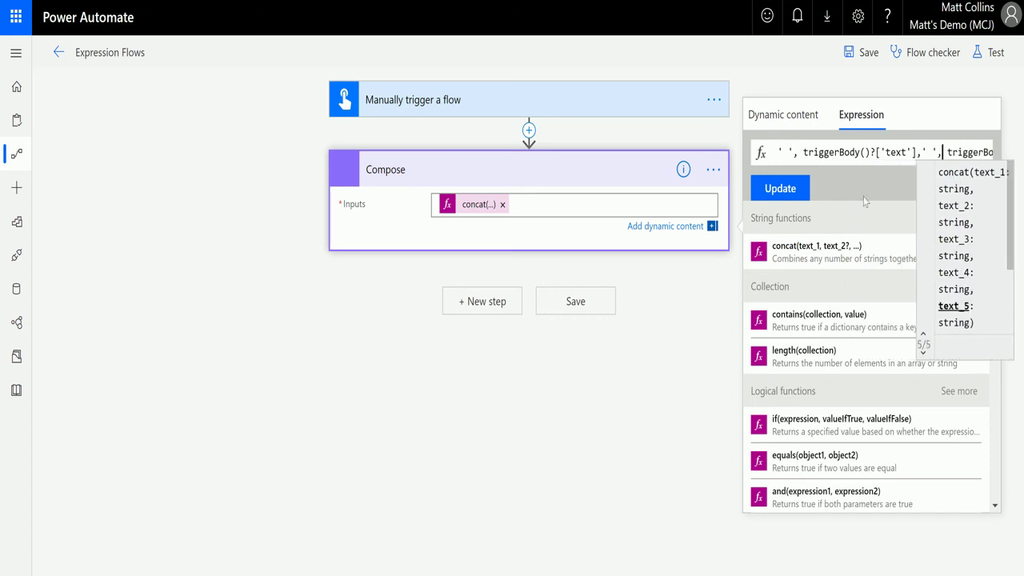
click(787, 192)
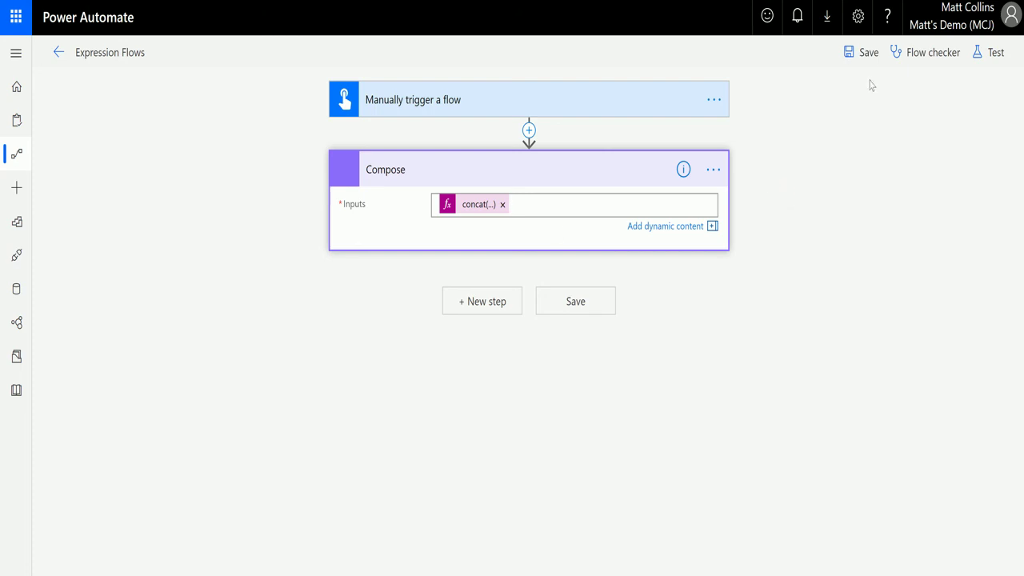
- Save and test the flow using data from the most recent previous run, and examine the Compose result
click(988, 52)
click(818, 117)
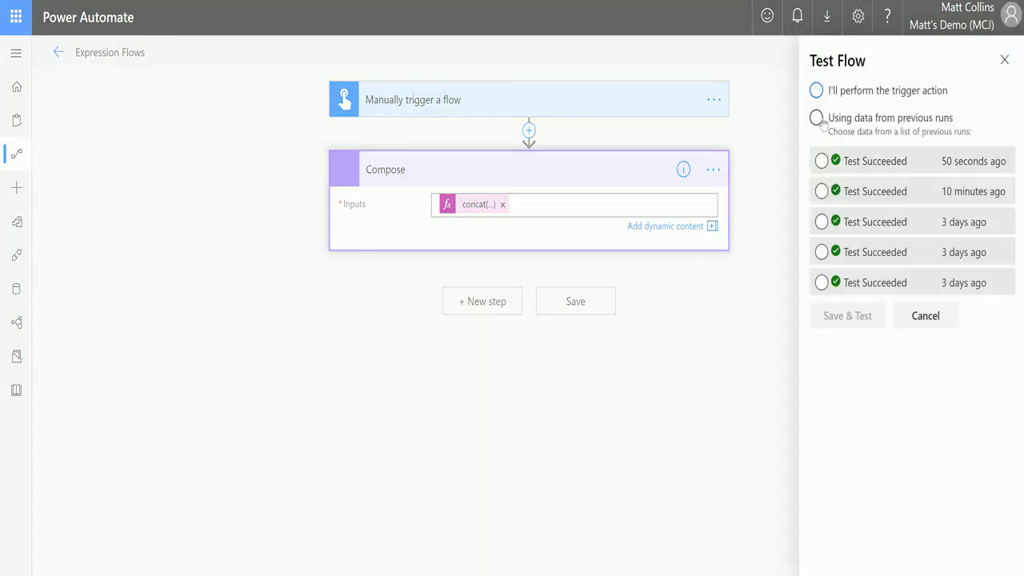
click(822, 160)
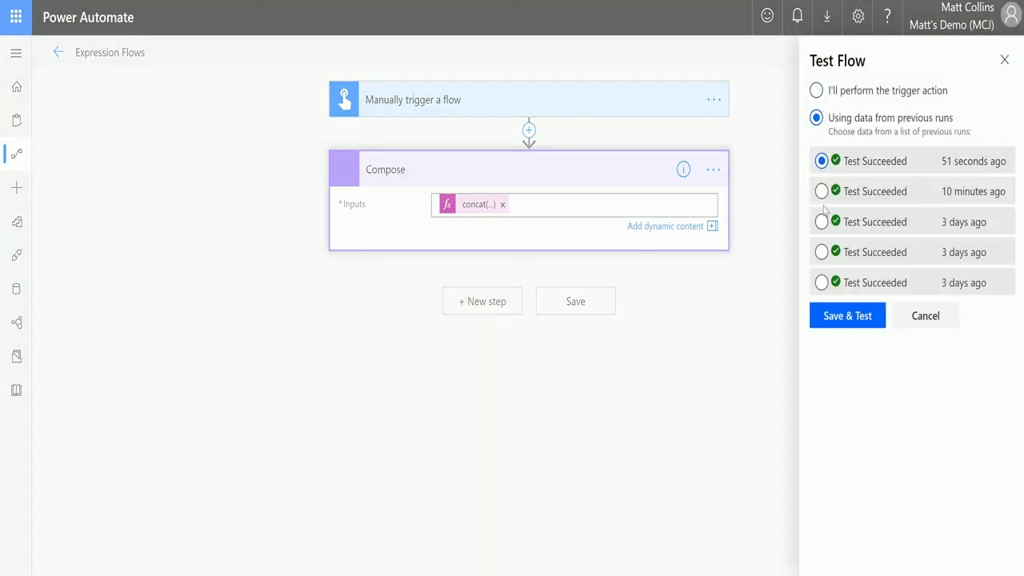
click(868, 317)
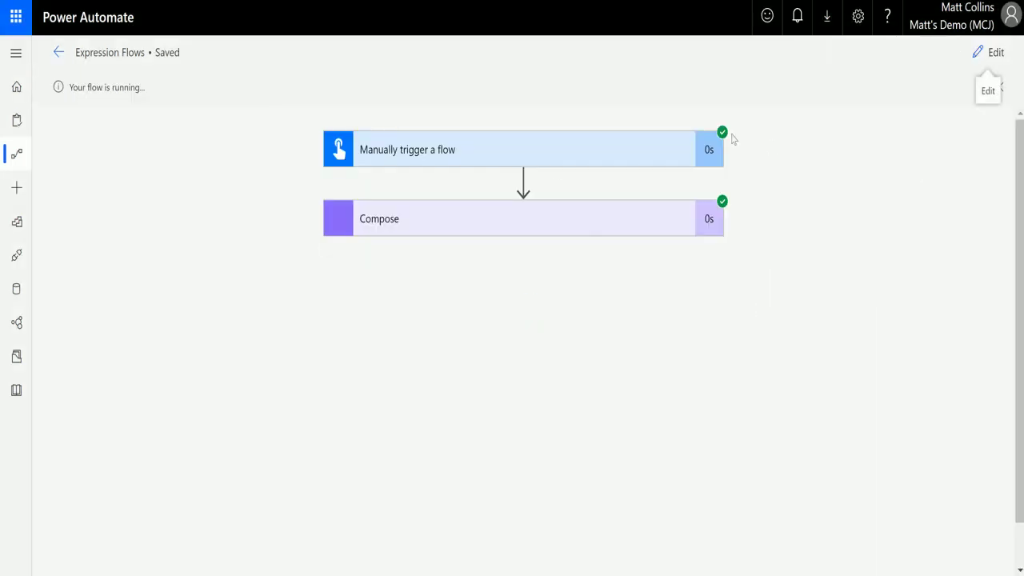
click(583, 204)
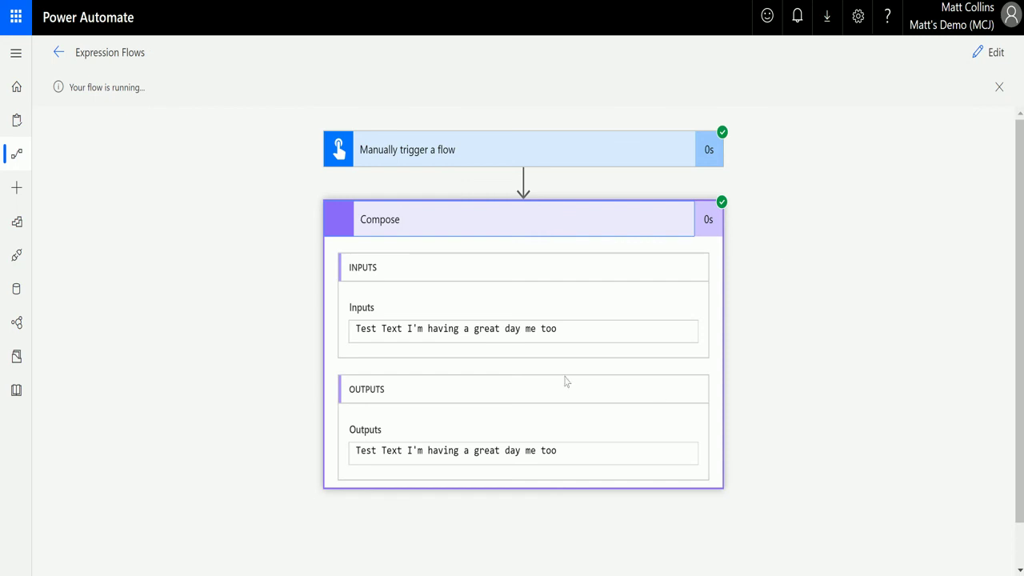